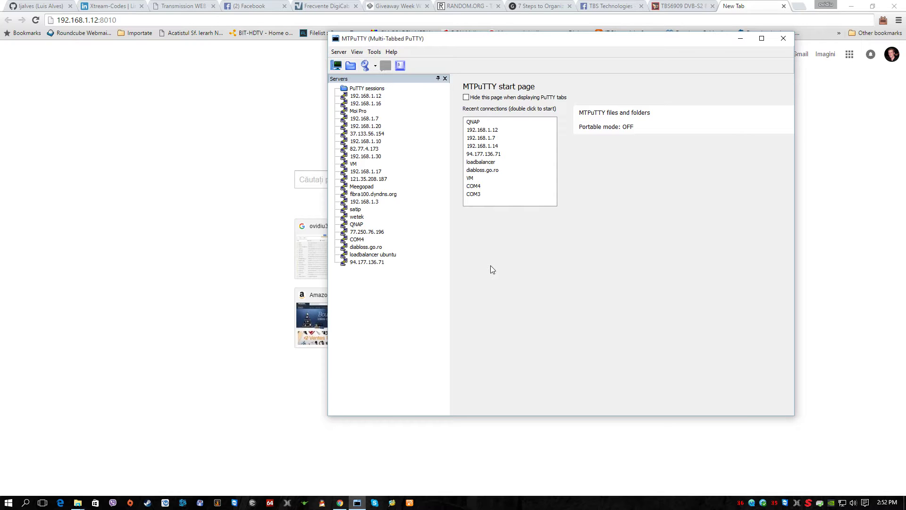
# Log in as root to 192.168.1.12 and start Astra as a daemon with /etc/astra/test.json on port 8010
pyautogui.doubleClick(495, 131)
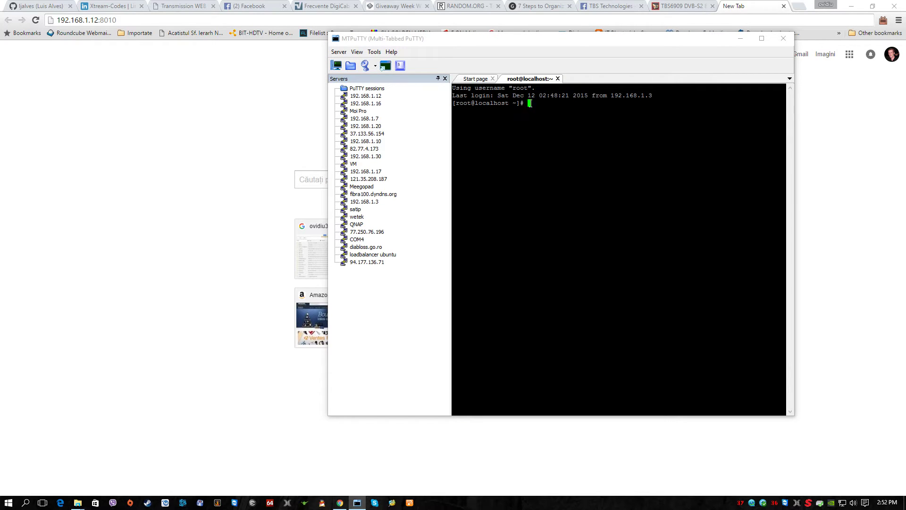
pyautogui.rightClick(546, 106)
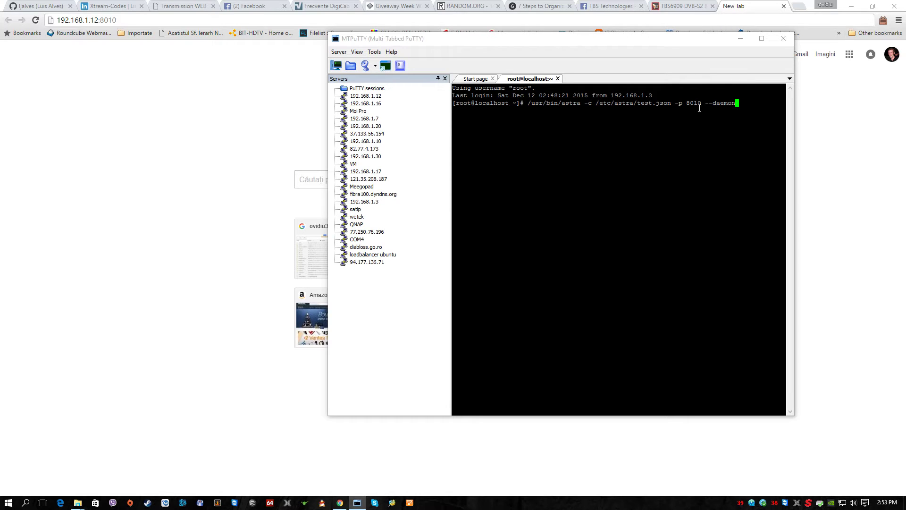
pyautogui.press('Return')
pyautogui.click(157, 20)
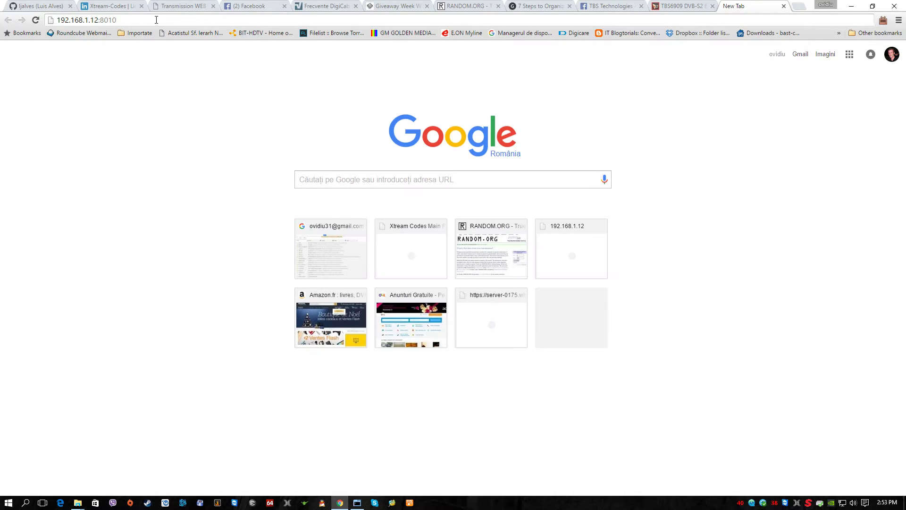
# Load the Astra control panel at 192.168.1.12:8010 and view its Adapters list under Settings
pyautogui.press('Return')
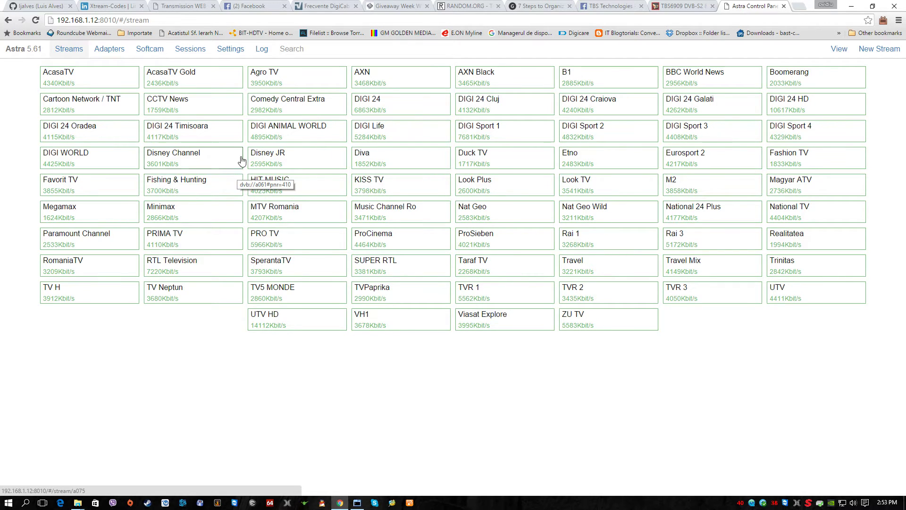
pyautogui.click(238, 53)
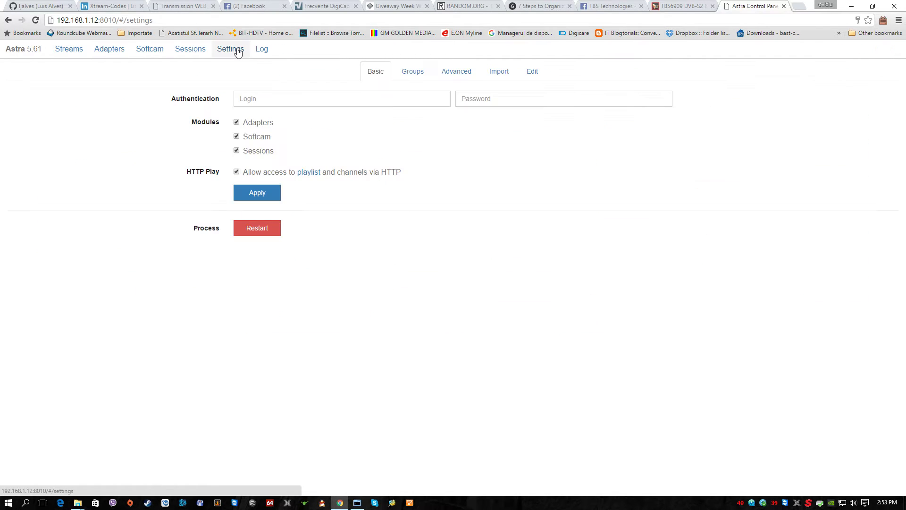
pyautogui.click(109, 49)
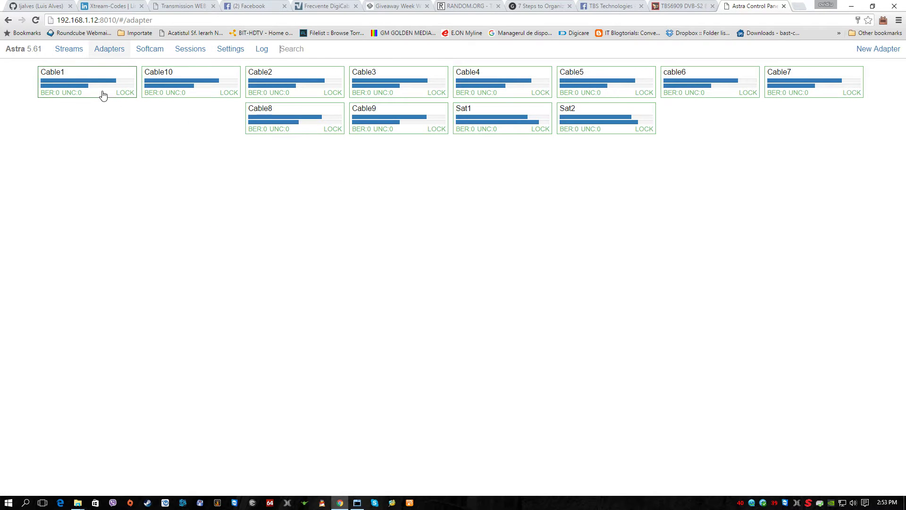
# Bring up a blank New Adapter form, check the Adapter dropdown without choosing, and return to Settings
pyautogui.click(863, 51)
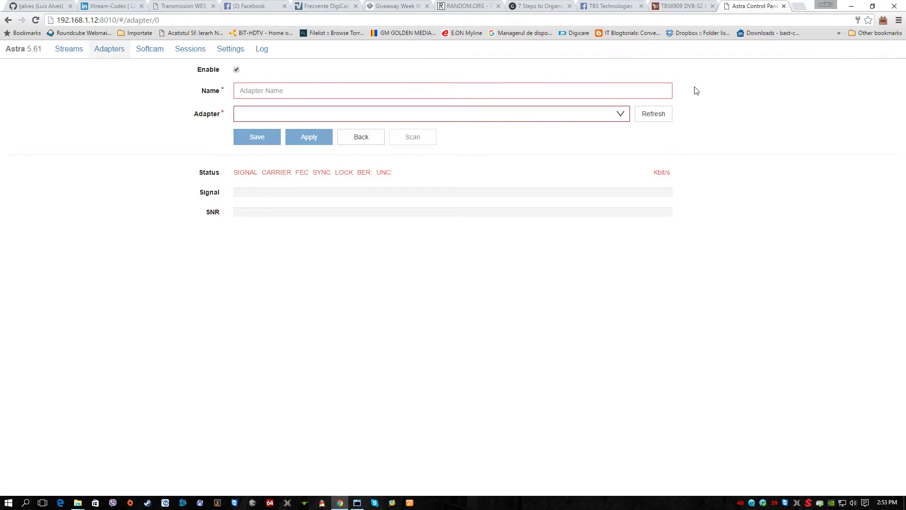
pyautogui.click(620, 115)
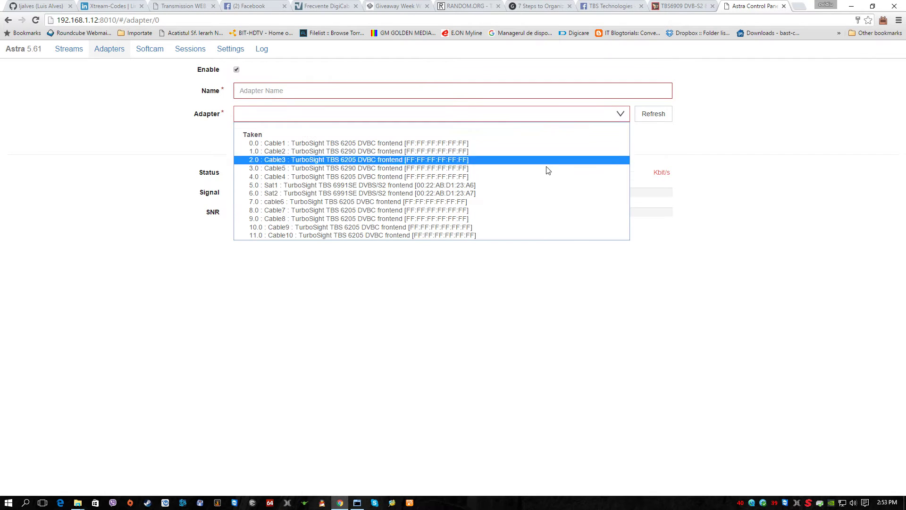
pyautogui.click(503, 274)
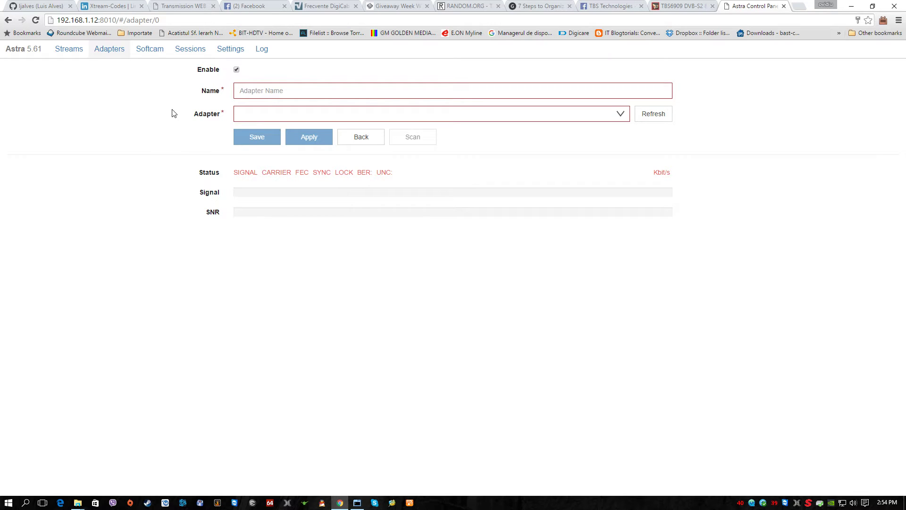
pyautogui.click(230, 52)
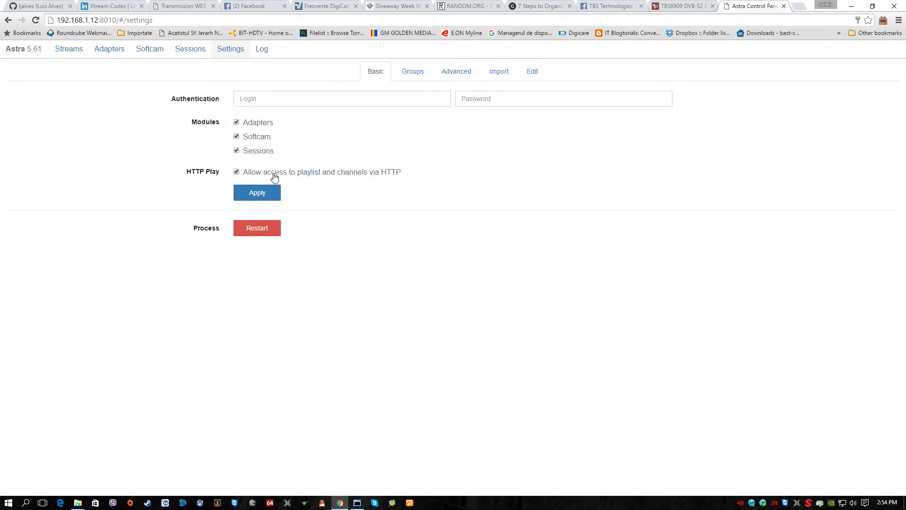
# Download playlist.m3u8 via the 'playlist' link next to HTTP Play, then minimize Chrome
pyautogui.click(231, 51)
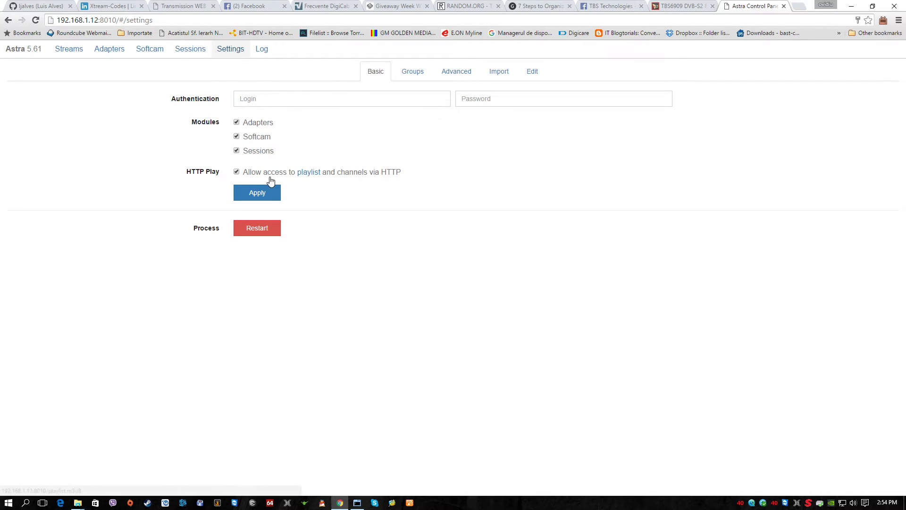
pyautogui.click(306, 173)
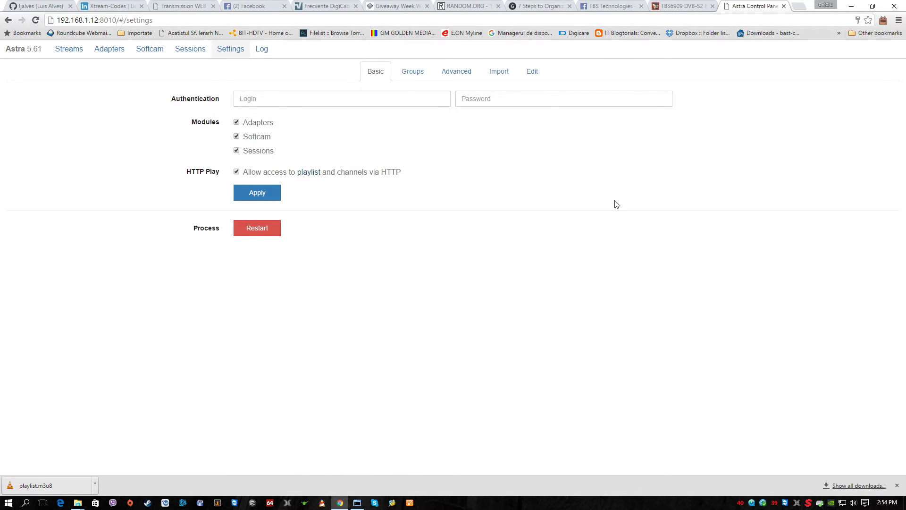
pyautogui.click(848, 6)
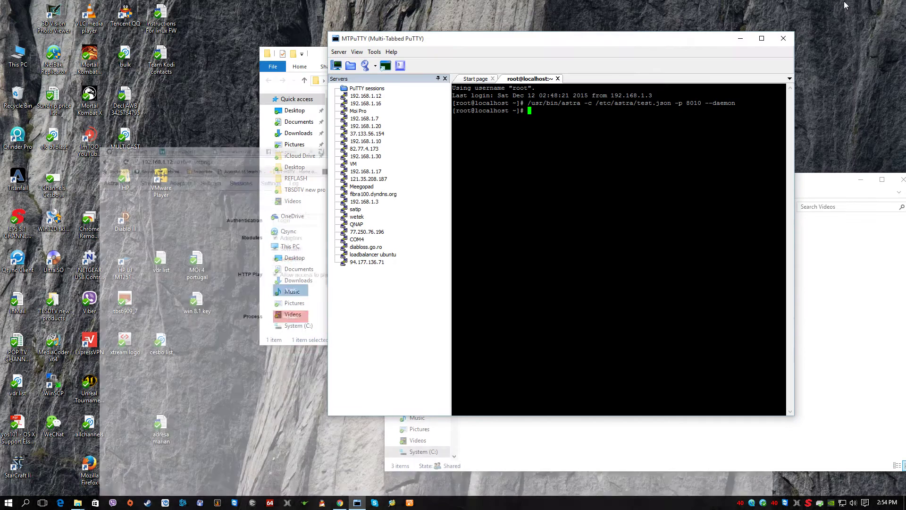
# Launch VLC media player and decline its update prompt
pyautogui.click(101, 26)
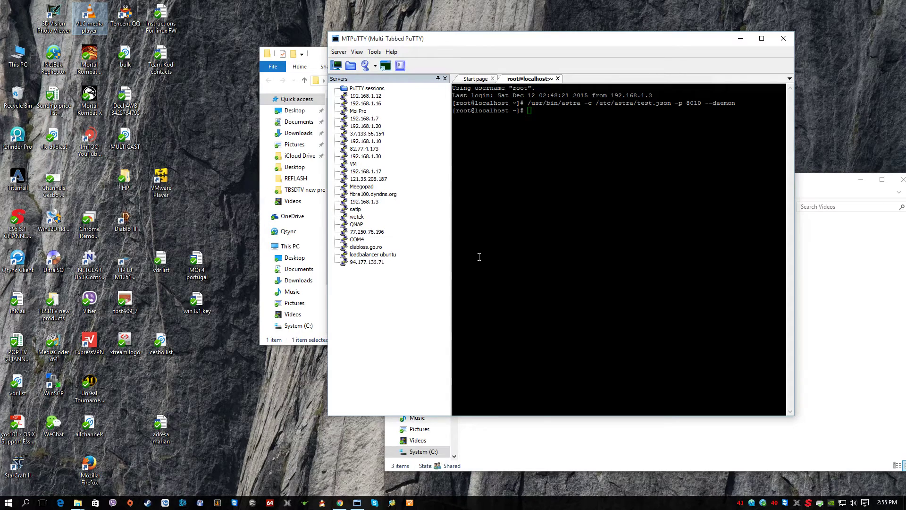
pyautogui.click(339, 502)
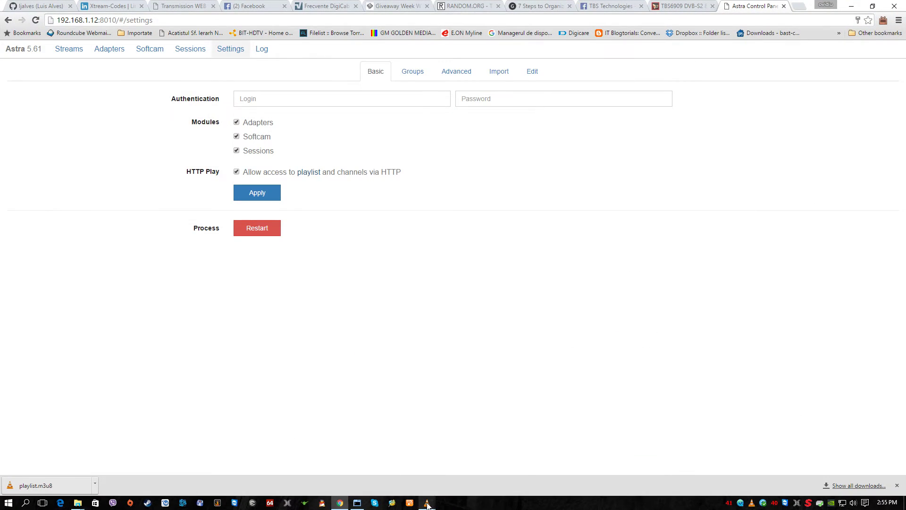
pyautogui.moveTo(428, 501)
pyautogui.click(456, 469)
pyautogui.click(548, 302)
pyautogui.click(428, 503)
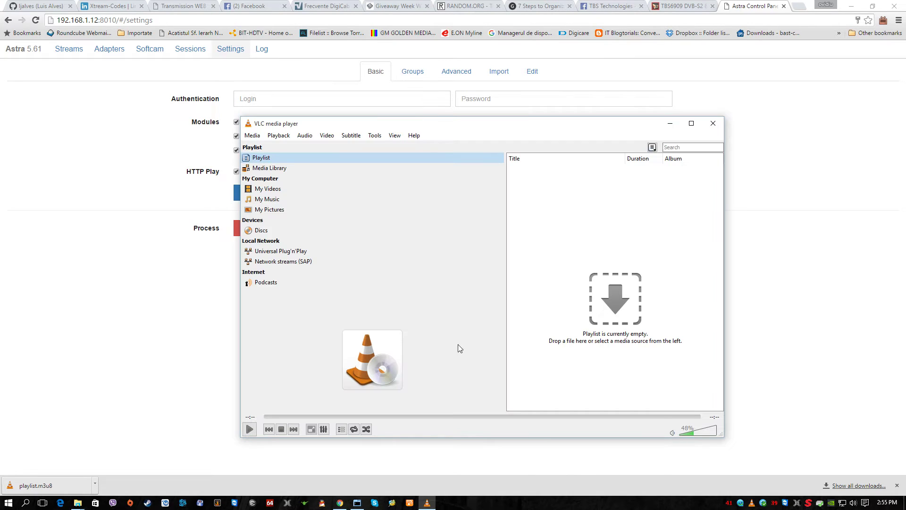
# Open the downloaded 'playlist' file from Downloads and show the channel list beside the video
pyautogui.click(251, 136)
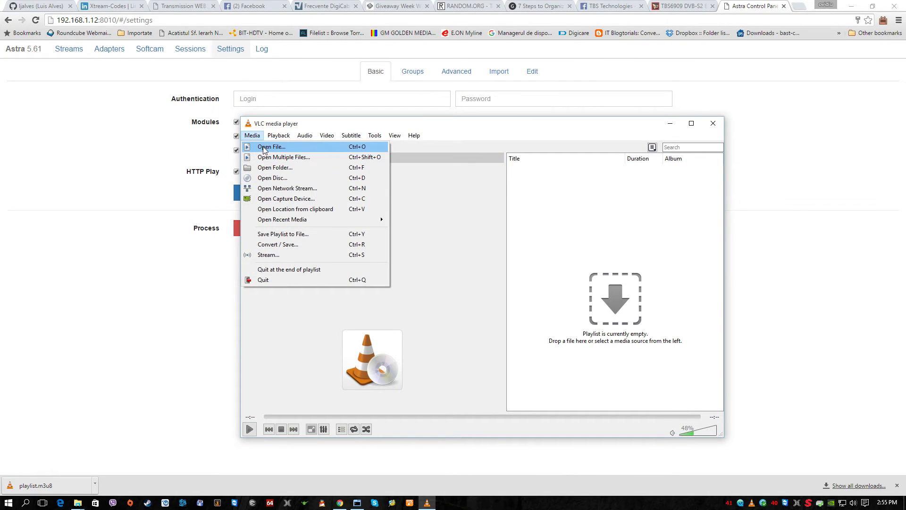
pyautogui.click(264, 148)
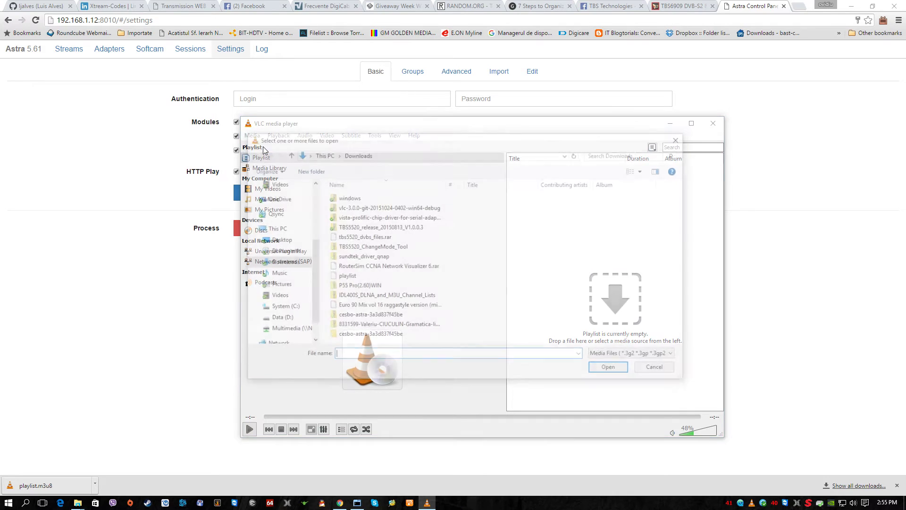
pyautogui.click(363, 256)
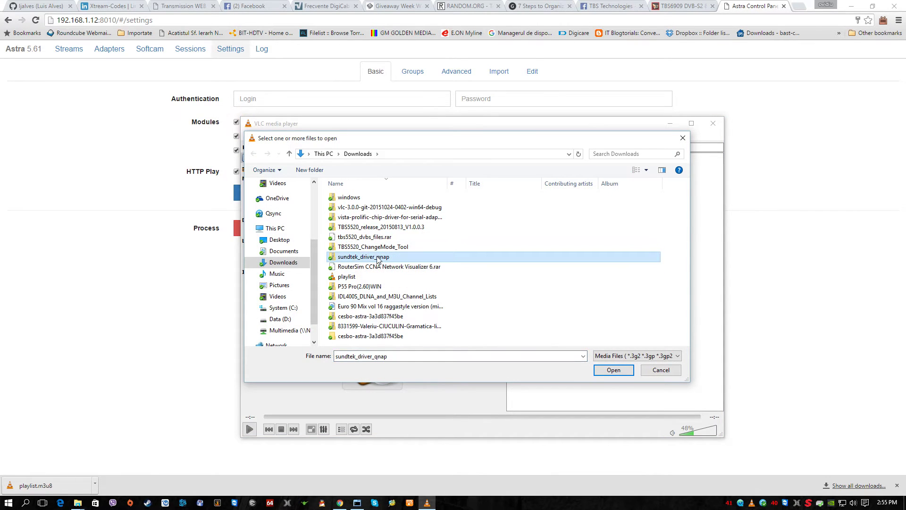
pyautogui.click(355, 277)
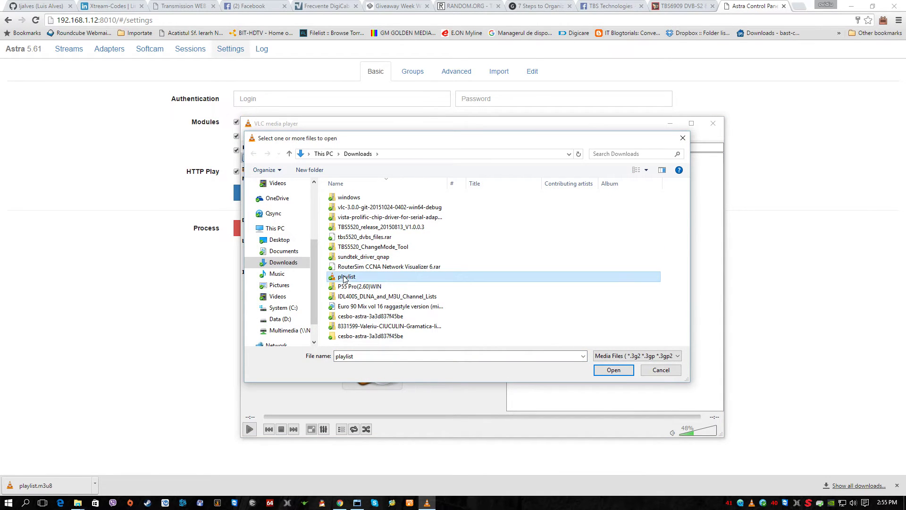
pyautogui.click(613, 370)
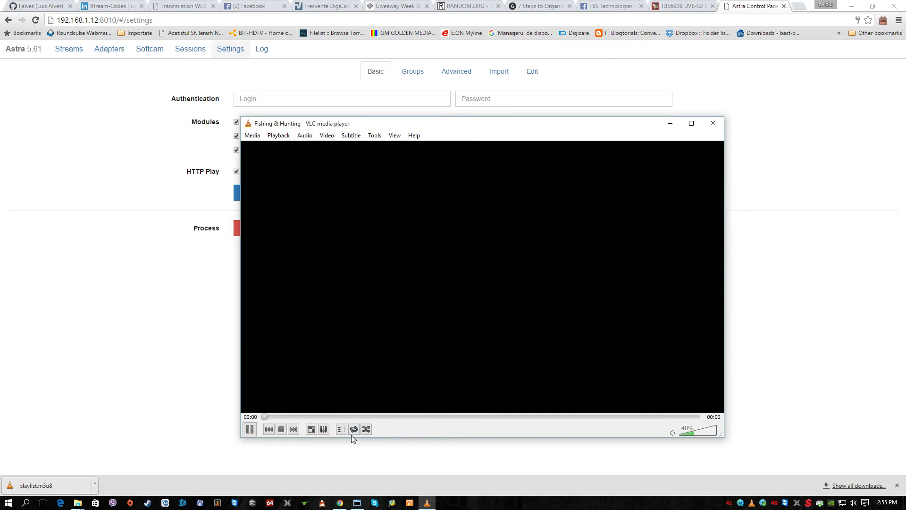
pyautogui.click(341, 430)
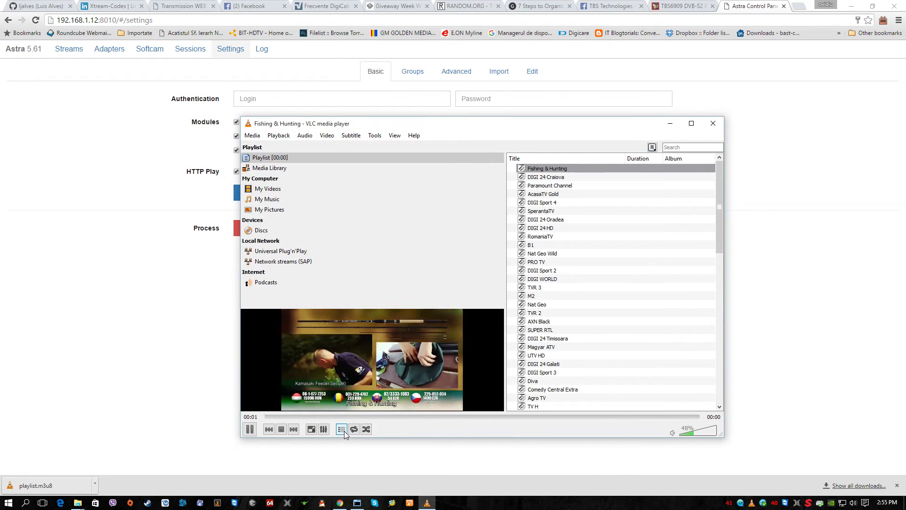
# Play DIGI 24 HD, stop it, and check its stream address in Media Information
pyautogui.doubleClick(546, 194)
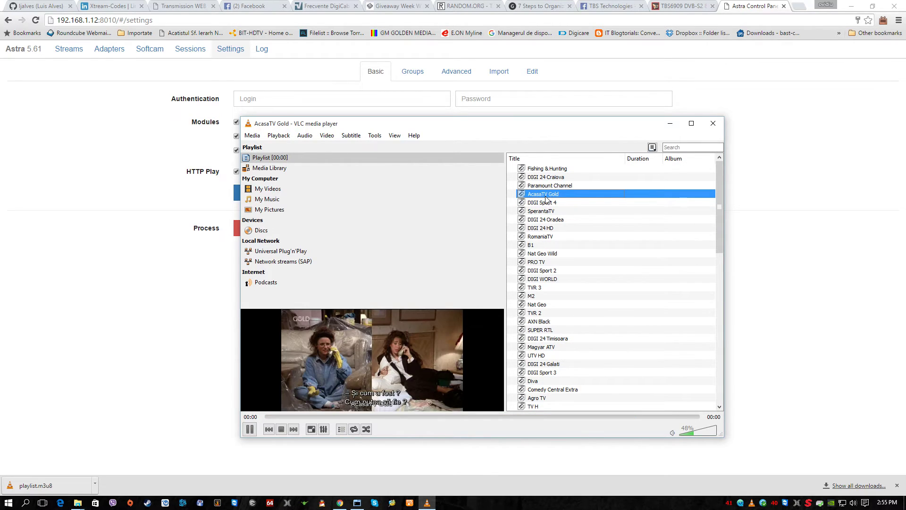
pyautogui.doubleClick(544, 228)
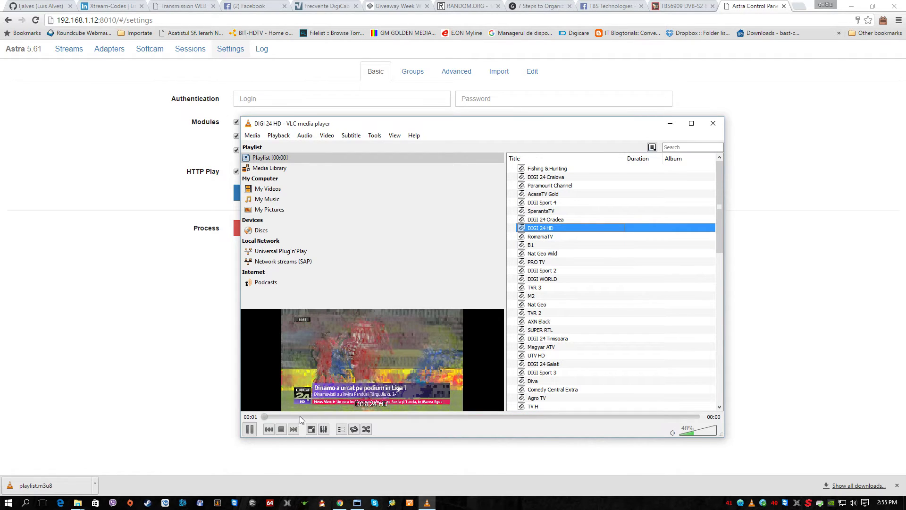
pyautogui.click(280, 429)
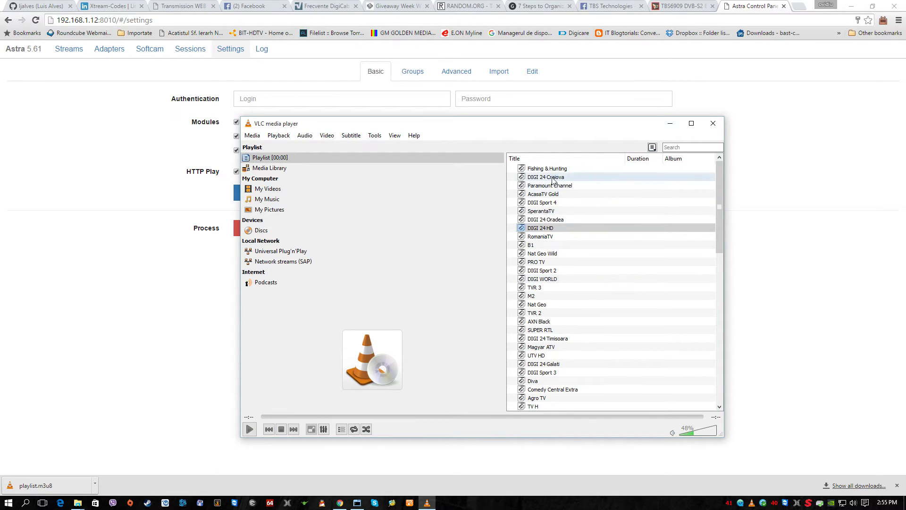
pyautogui.click(532, 229)
pyautogui.rightClick(533, 231)
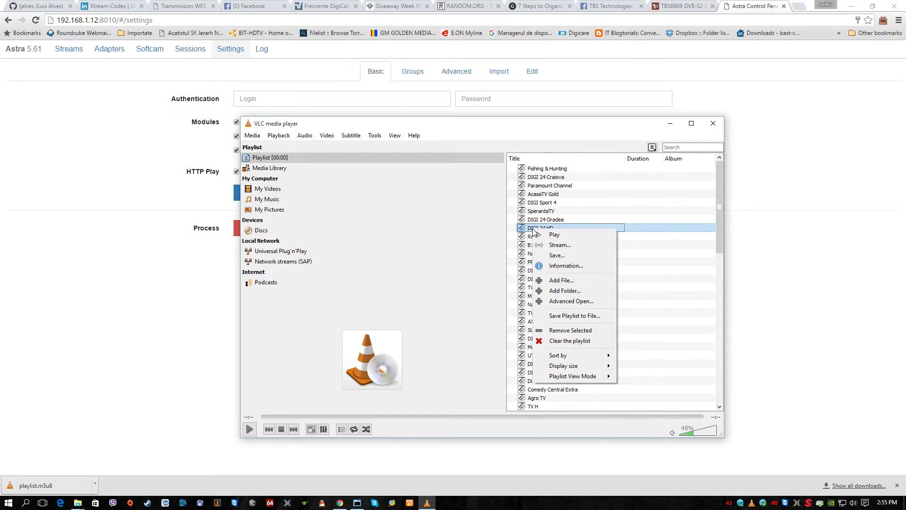
pyautogui.click(554, 267)
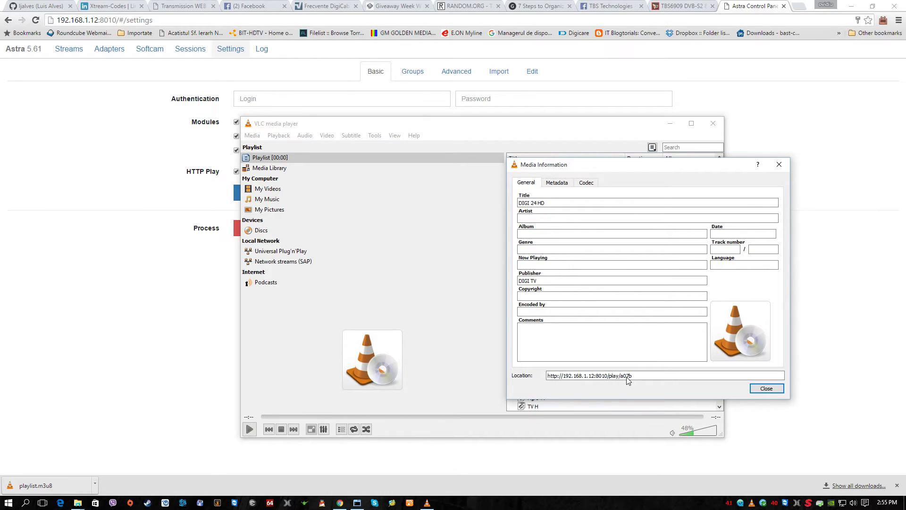
pyautogui.click(771, 389)
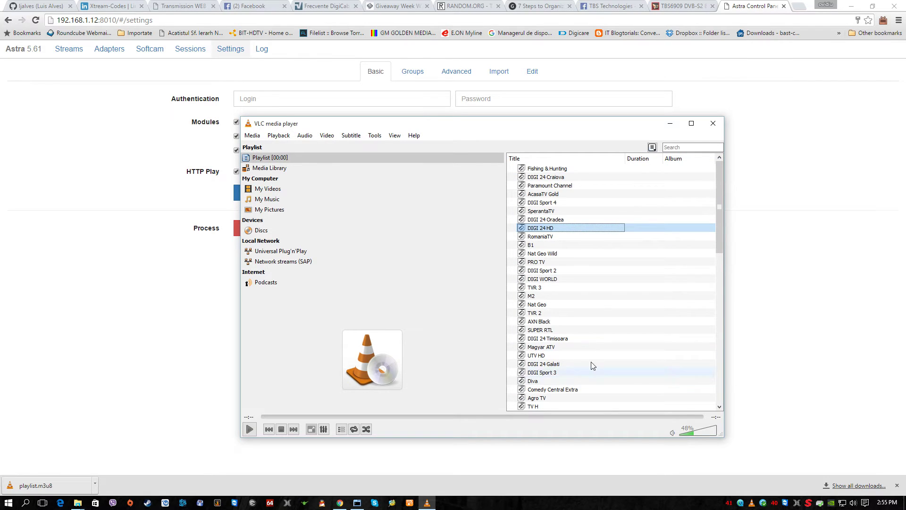
# Play DIGI Sport 2, check its stream address in Media Information, then stop playback
pyautogui.doubleClick(540, 271)
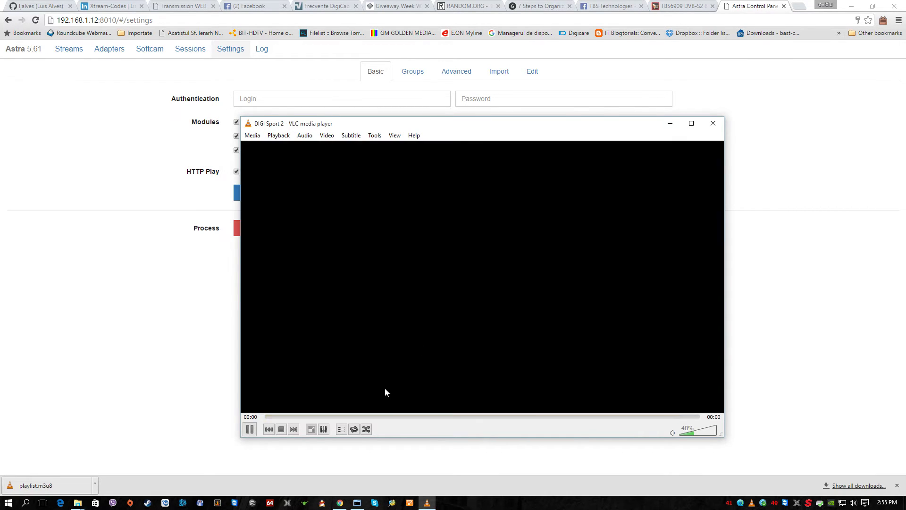
pyautogui.click(341, 429)
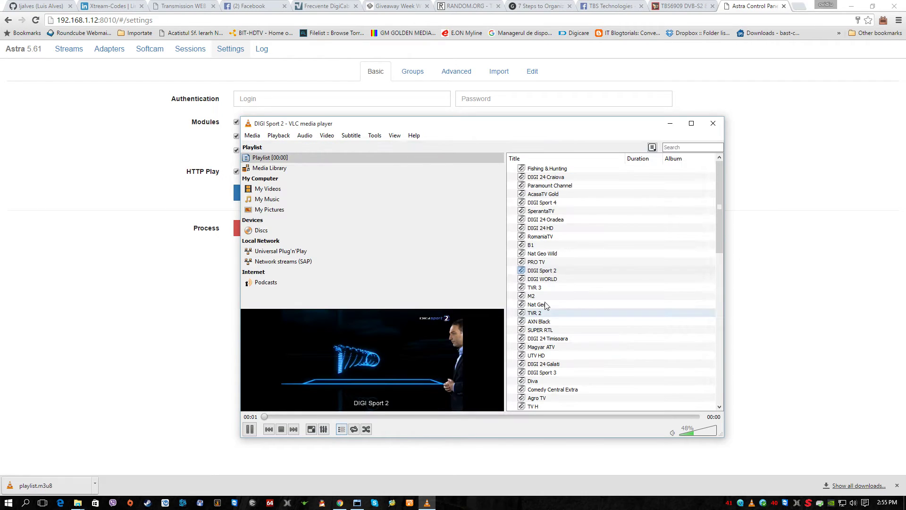
pyautogui.click(545, 272)
pyautogui.rightClick(545, 273)
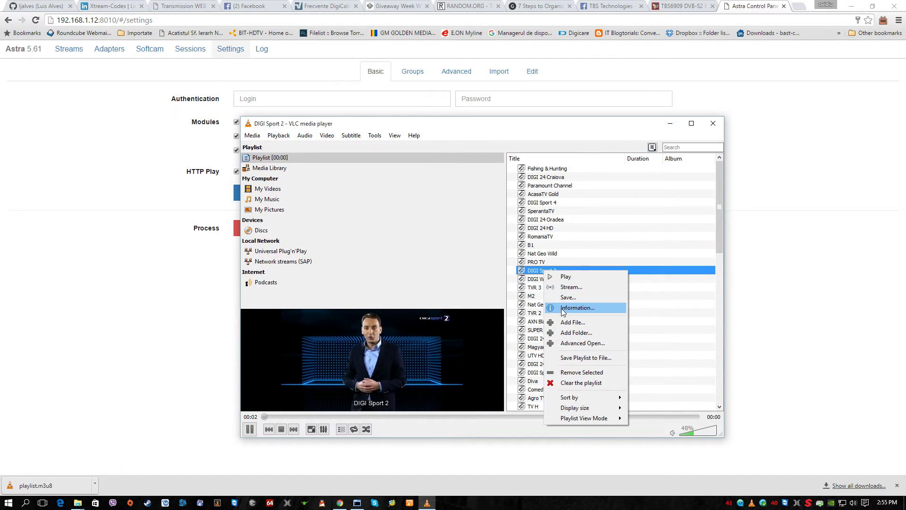
pyautogui.click(575, 306)
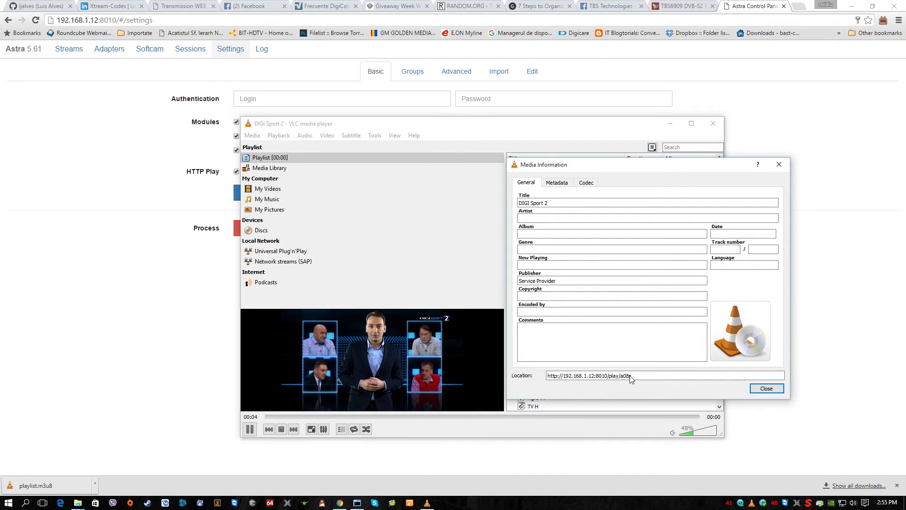
pyautogui.click(767, 388)
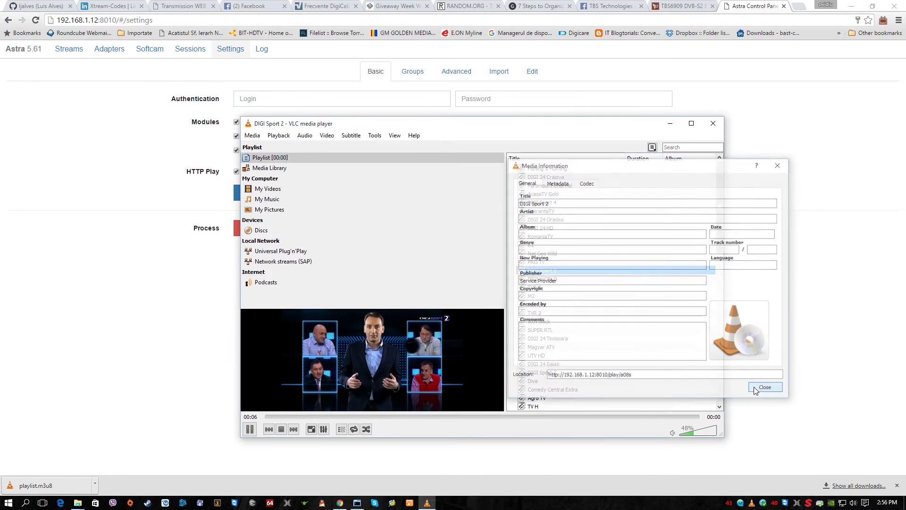
pyautogui.click(282, 428)
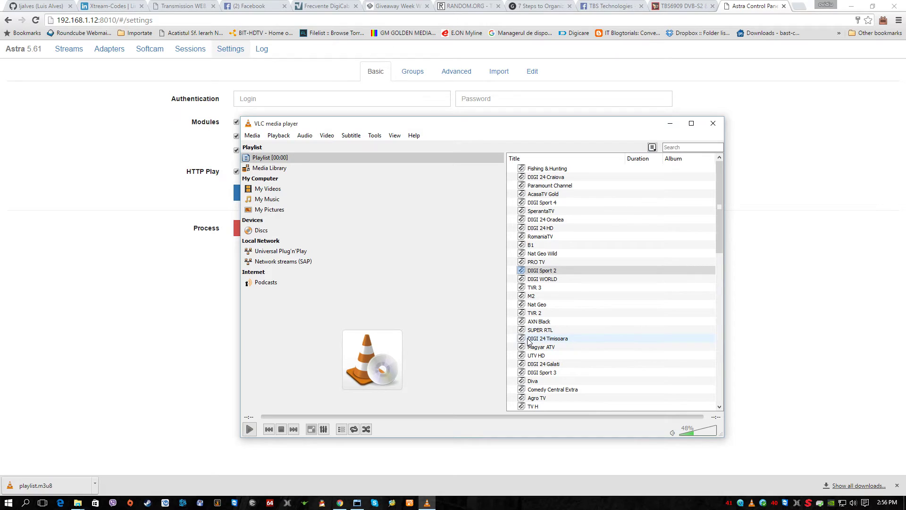
pyautogui.click(148, 291)
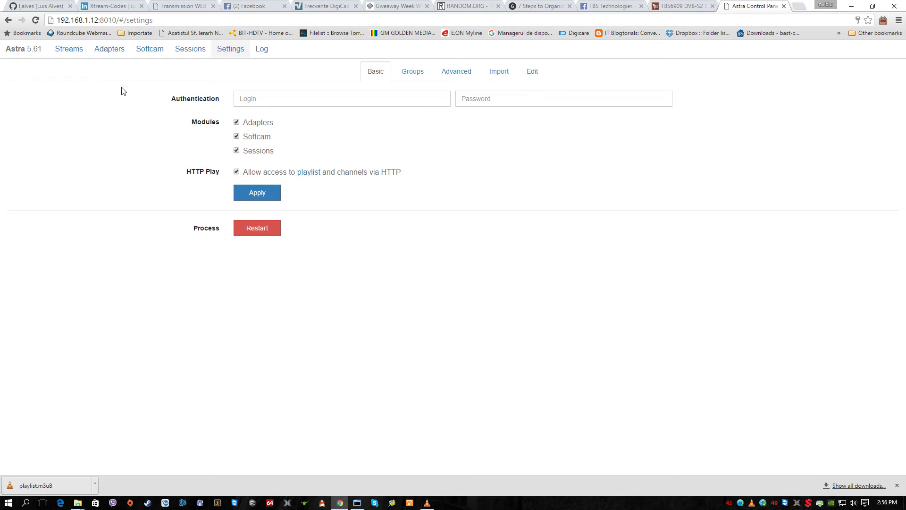
# Open the AcasaTV stream from Streams and tick Advanced Options to expand its settings
pyautogui.click(64, 53)
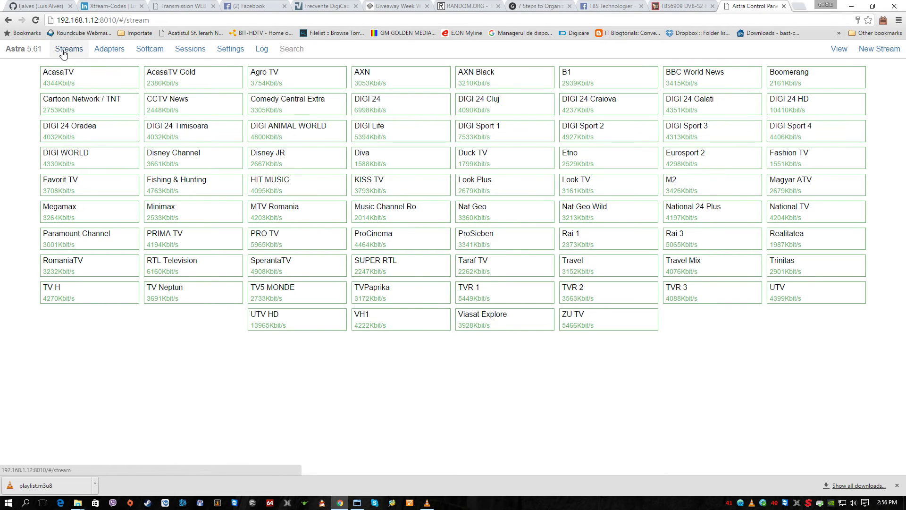
pyautogui.click(64, 80)
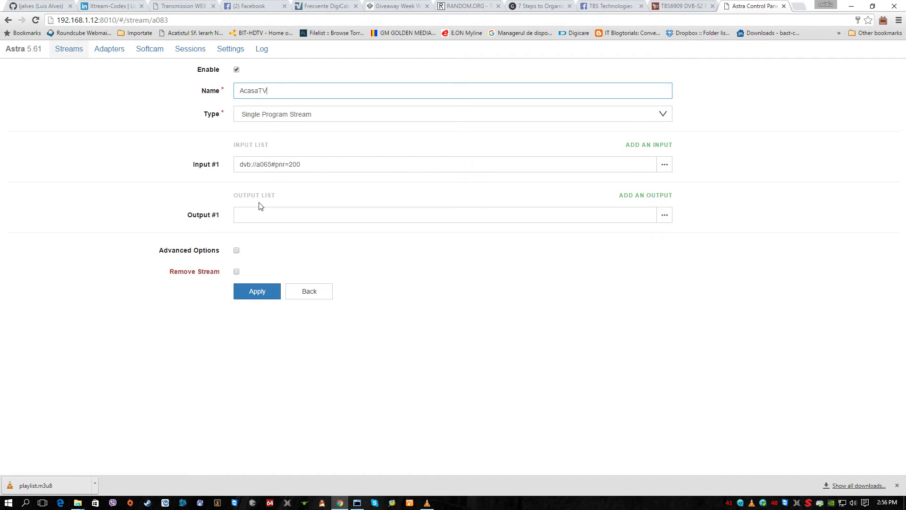
pyautogui.click(237, 251)
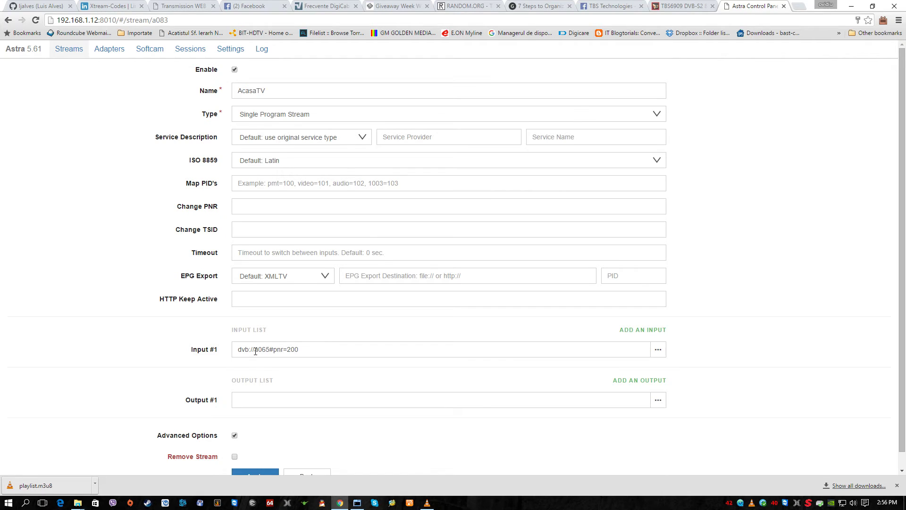
pyautogui.scroll(-1, 255, 351)
pyautogui.scroll(1, 255, 354)
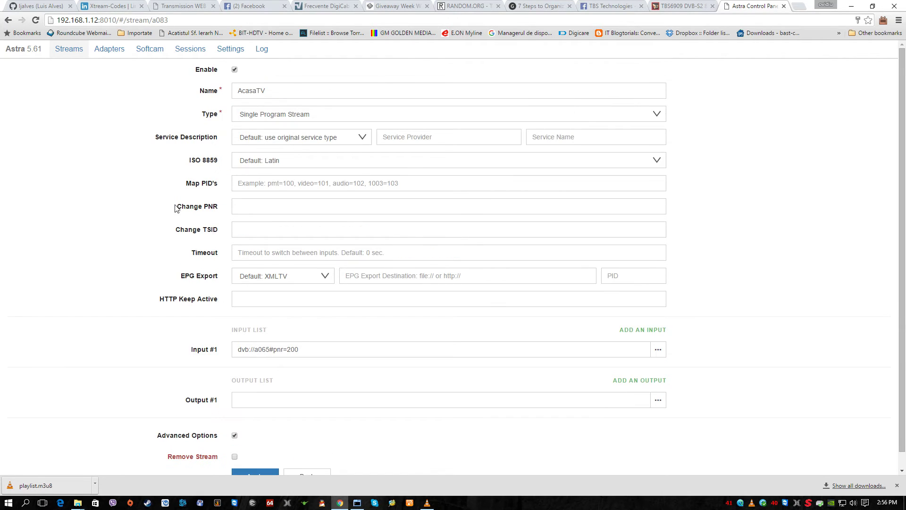
# View the oscam softcam's settings, then open the Adapters overview of Cable1–Cable10, Sat1 and Sat2
pyautogui.click(150, 51)
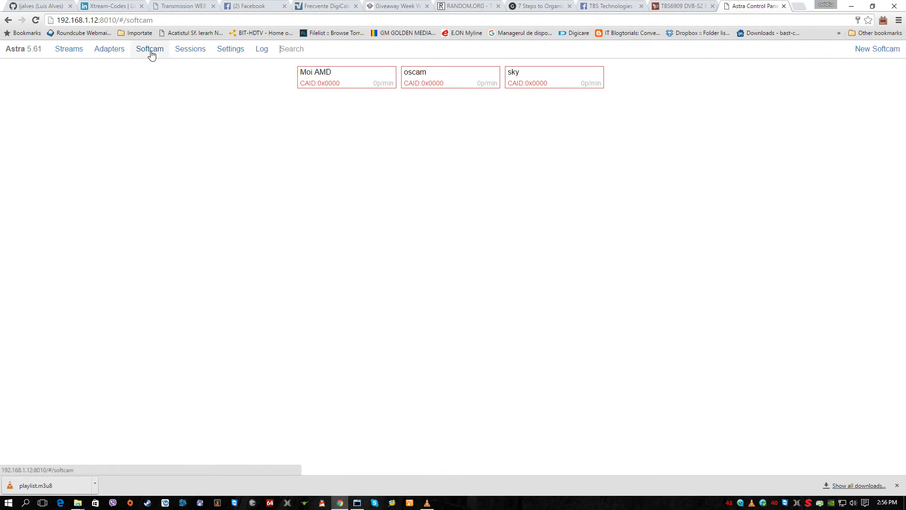
pyautogui.click(445, 76)
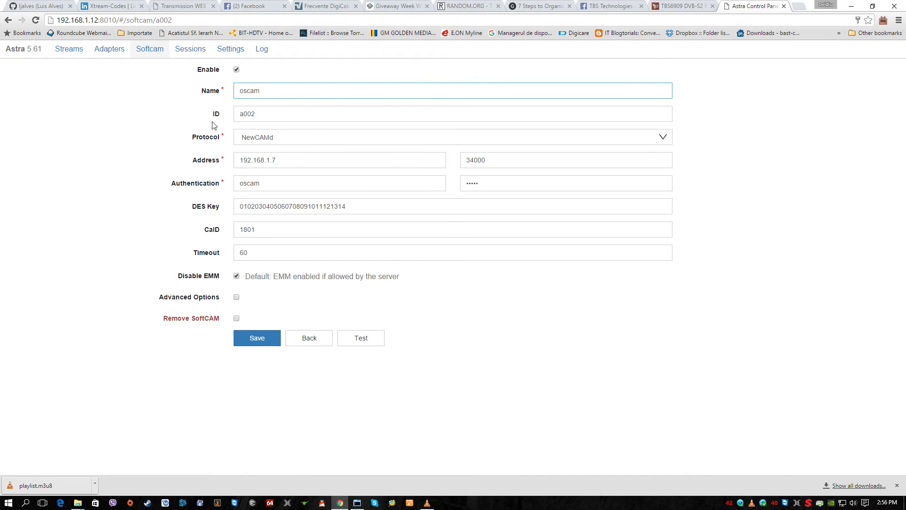
pyautogui.click(104, 50)
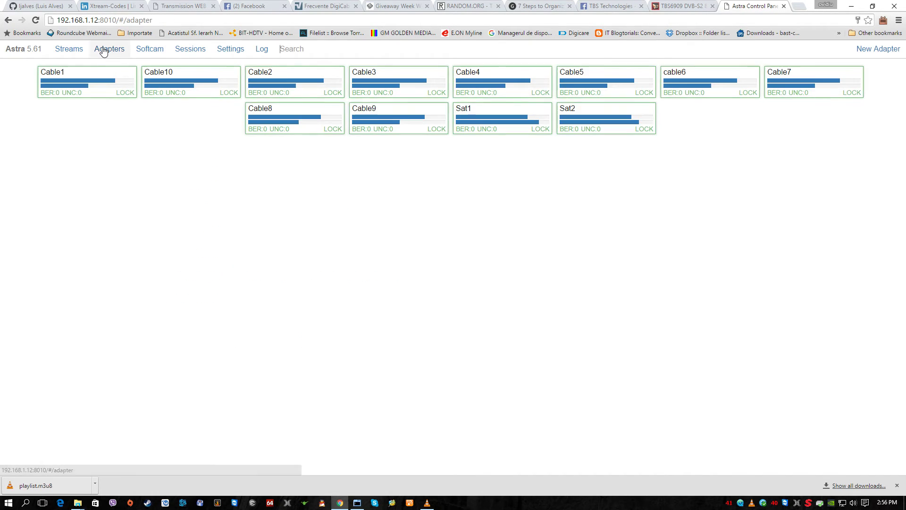
# Scroll through the server Log of bitrates and CA module messages, then return to Streams
pyautogui.click(263, 52)
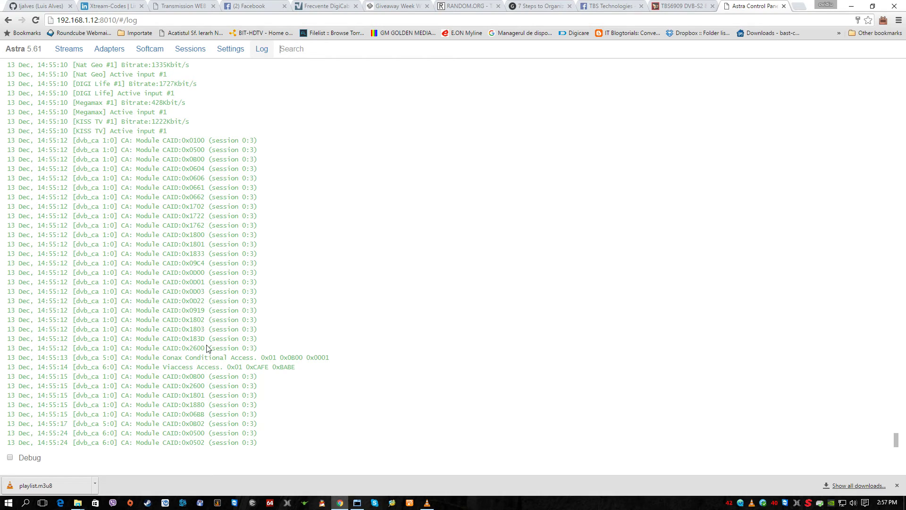
pyautogui.scroll(2, 78, 168)
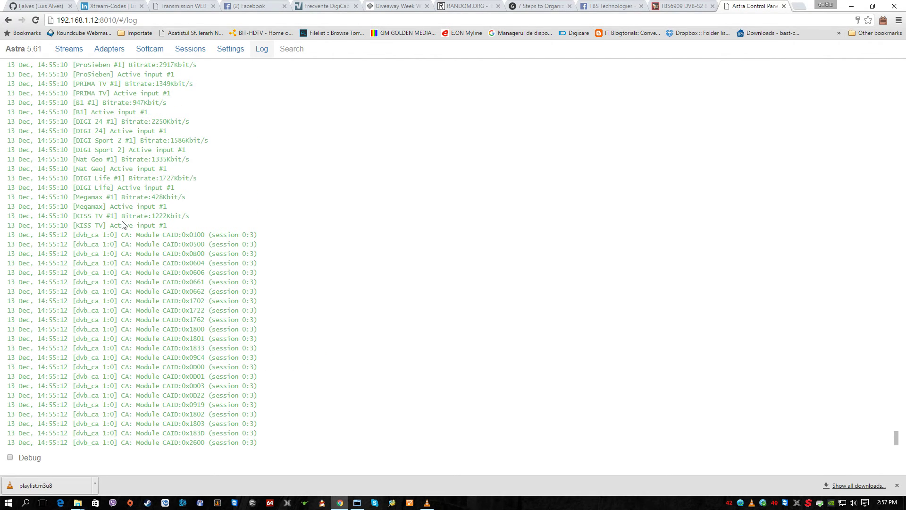
pyautogui.scroll(-2, 115, 230)
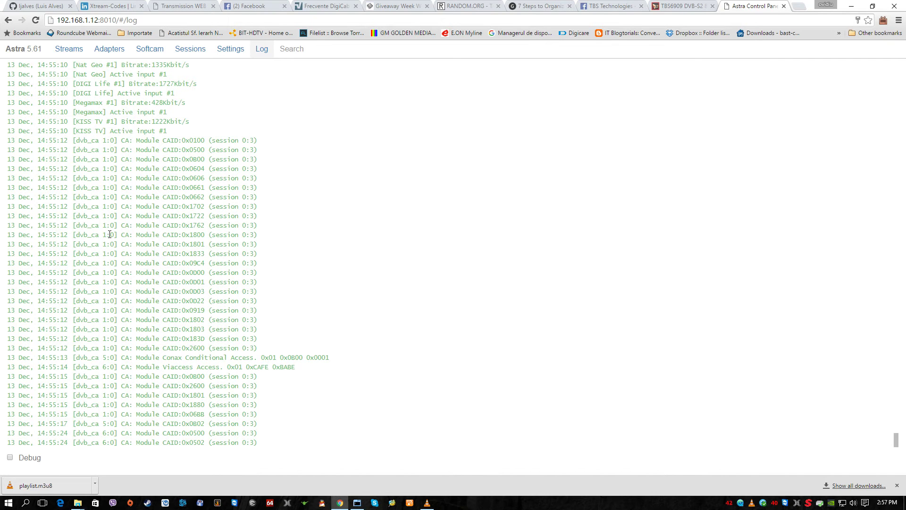
pyautogui.click(69, 53)
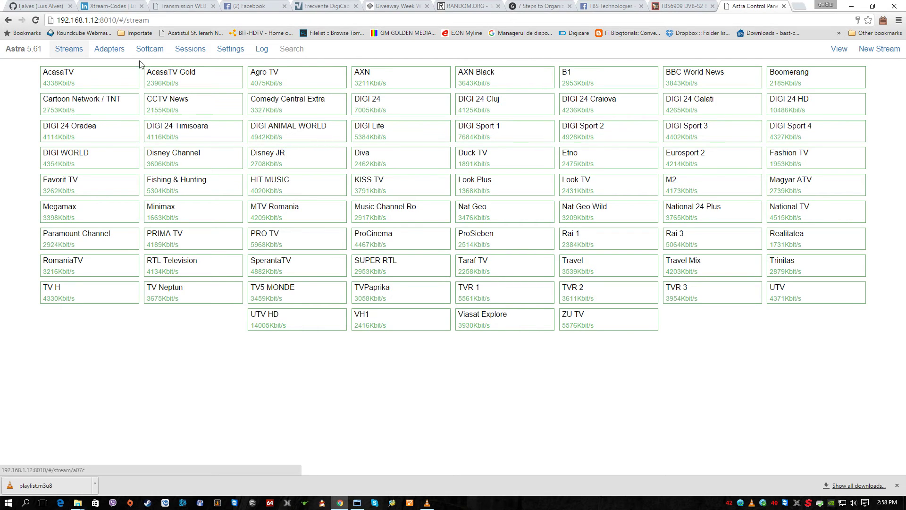
# Check the Adapters, Softcam, Sessions and Settings pages, then scroll up through the Log's per-channel bitrates
pyautogui.click(119, 52)
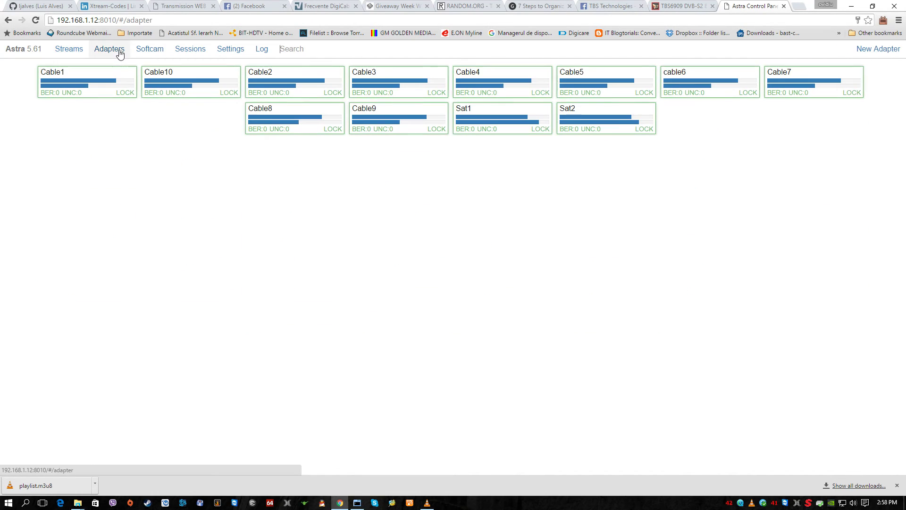
pyautogui.click(152, 55)
pyautogui.click(194, 53)
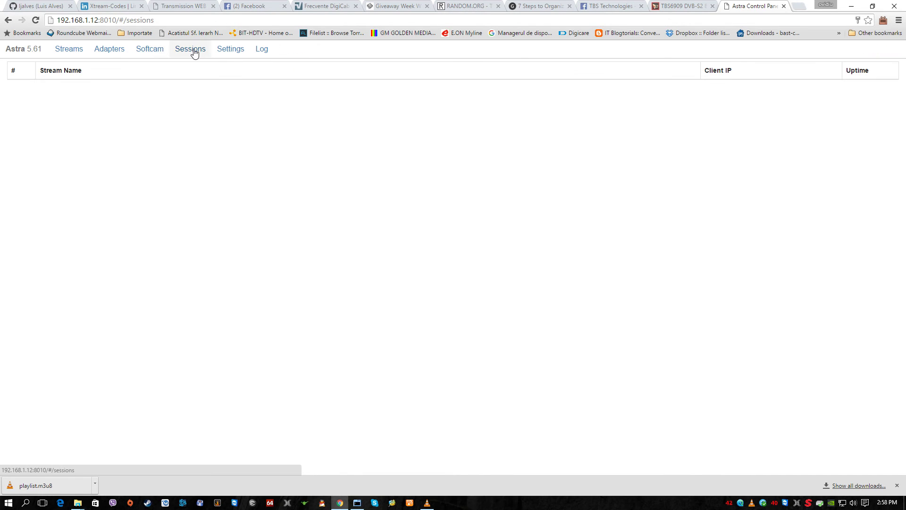
pyautogui.click(228, 52)
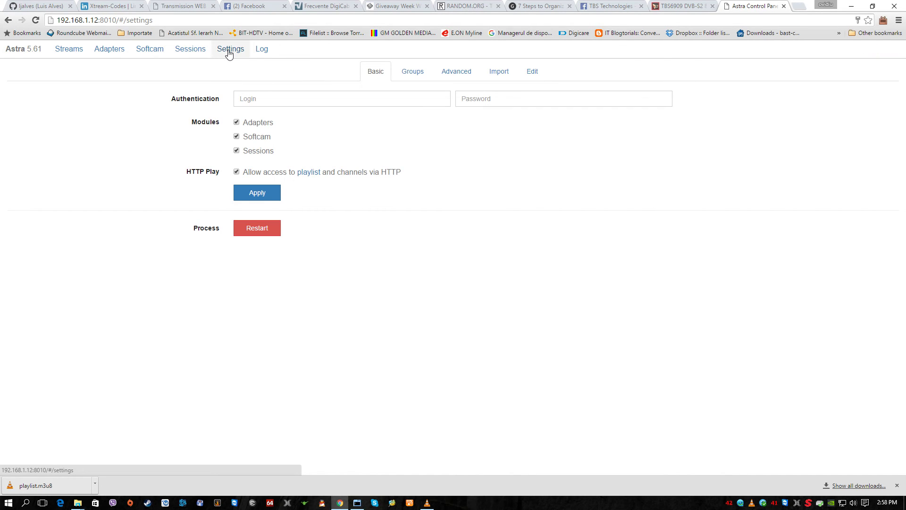
pyautogui.click(262, 50)
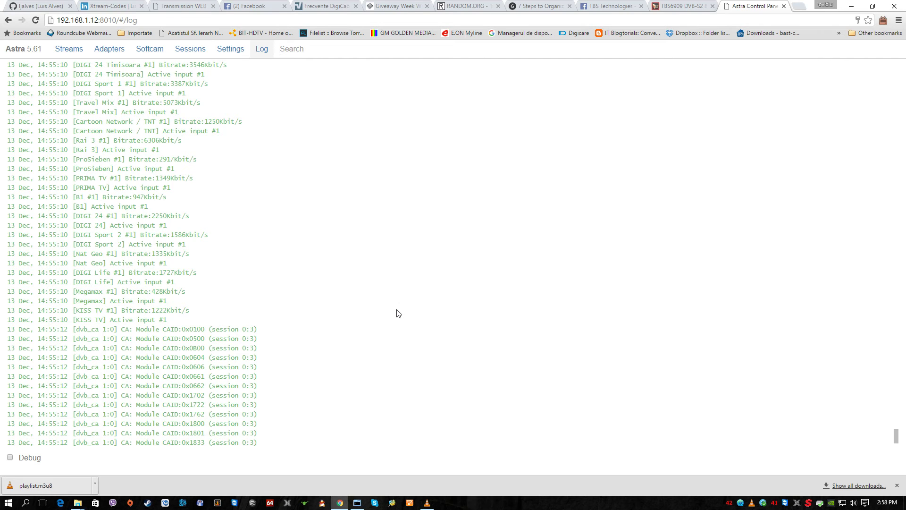
pyautogui.scroll(8, 396, 313)
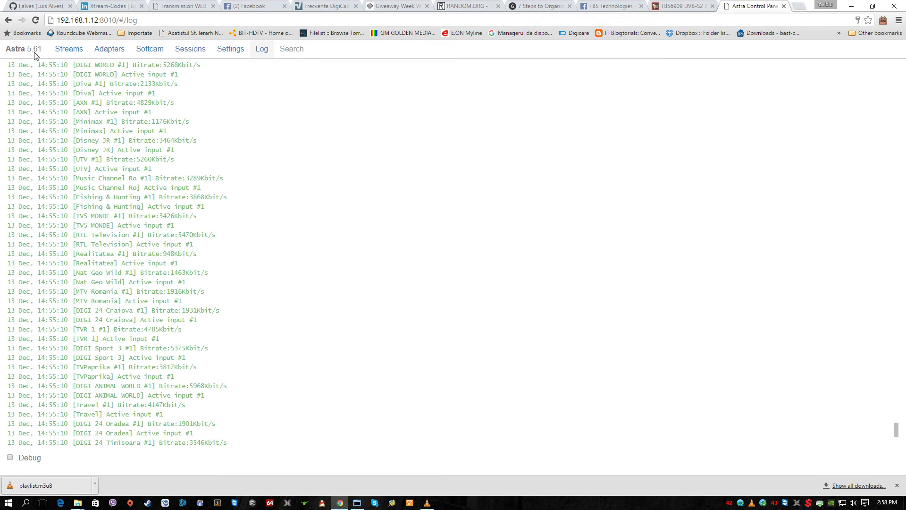
# Step through Streams, Adapters and Softcam to the Astra Sessions page
pyautogui.click(66, 51)
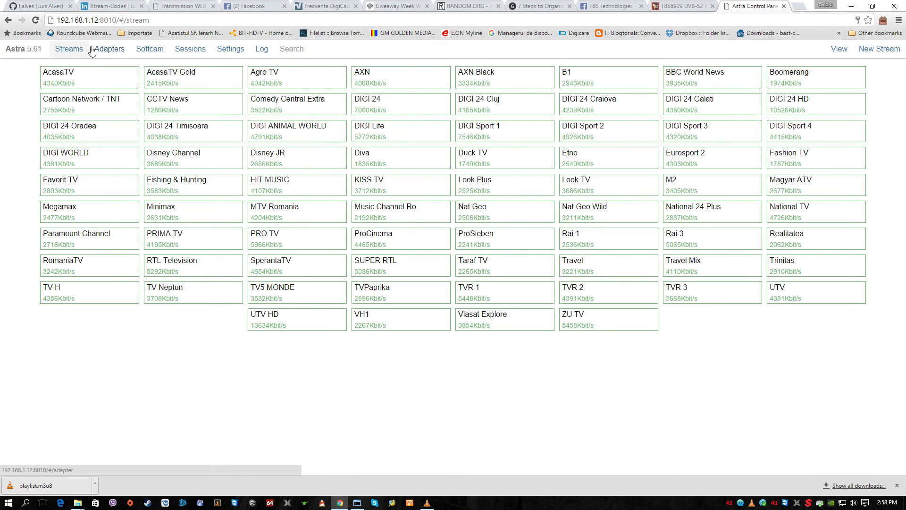
pyautogui.click(109, 51)
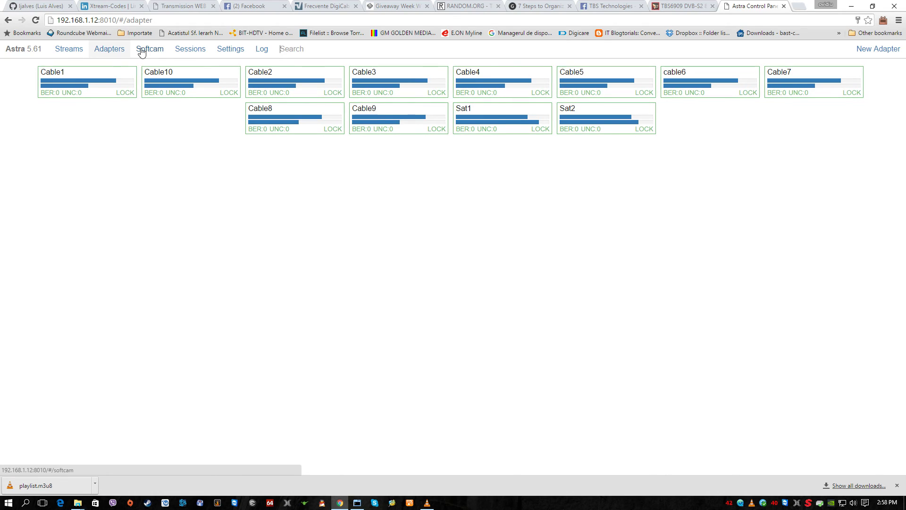
pyautogui.click(142, 51)
pyautogui.click(187, 54)
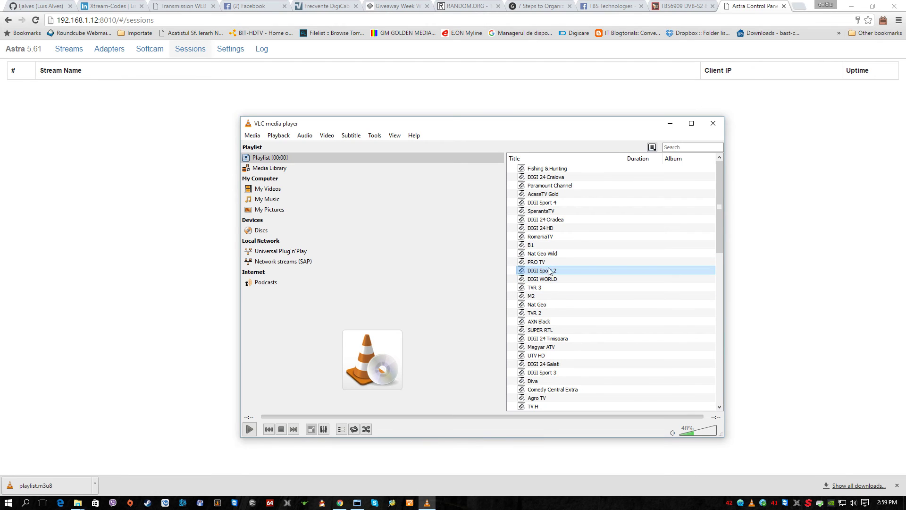
# Play Nat Geo Wild in VLC briefly, stop it, and bring Astra forward again
pyautogui.doubleClick(549, 253)
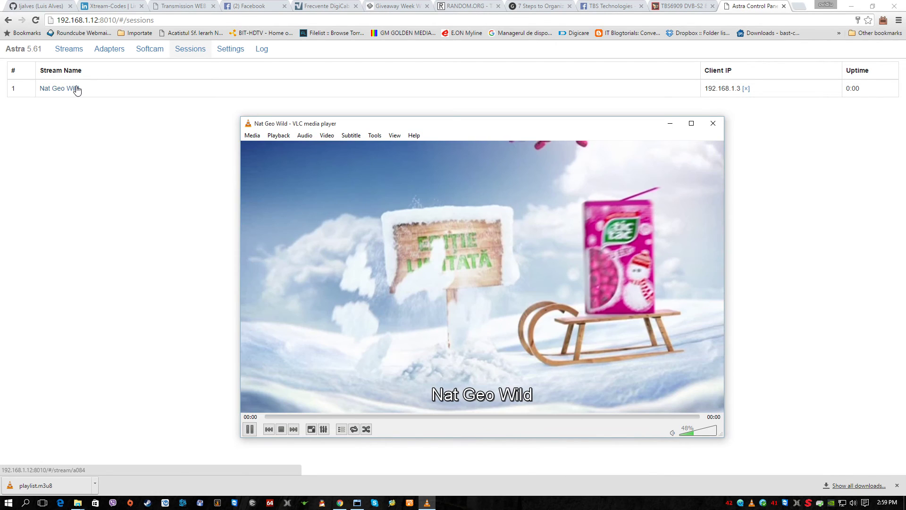
pyautogui.click(280, 429)
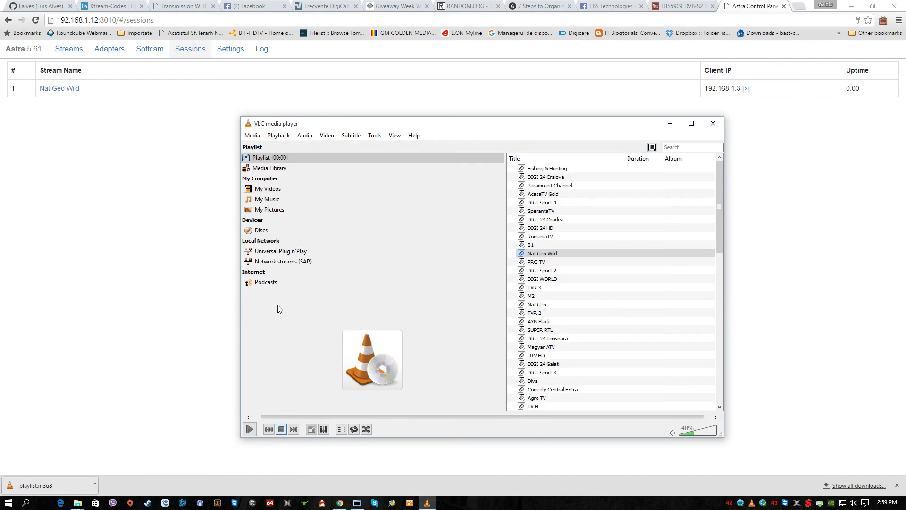
pyautogui.click(222, 50)
# Open the server Log page and untick the Debug option to drop debug detail
pyautogui.click(262, 50)
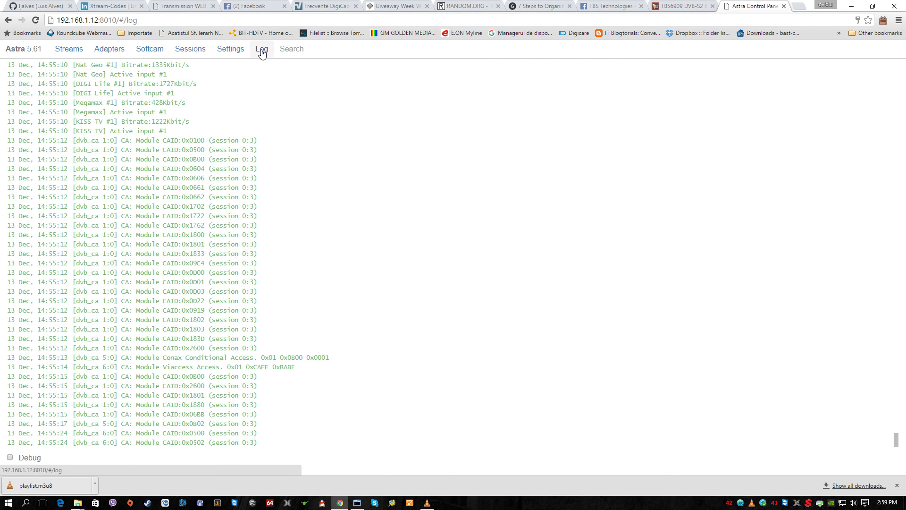
pyautogui.scroll(5, 259, 345)
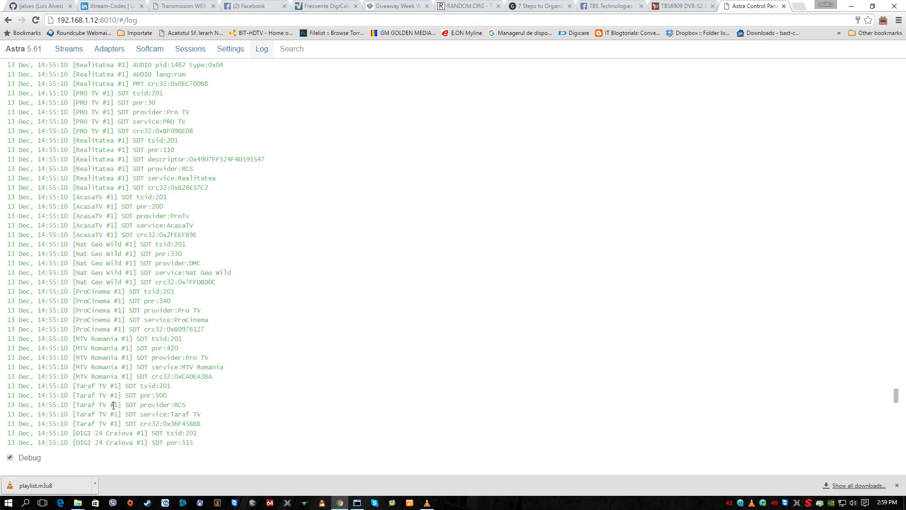
pyautogui.scroll(-15, 113, 405)
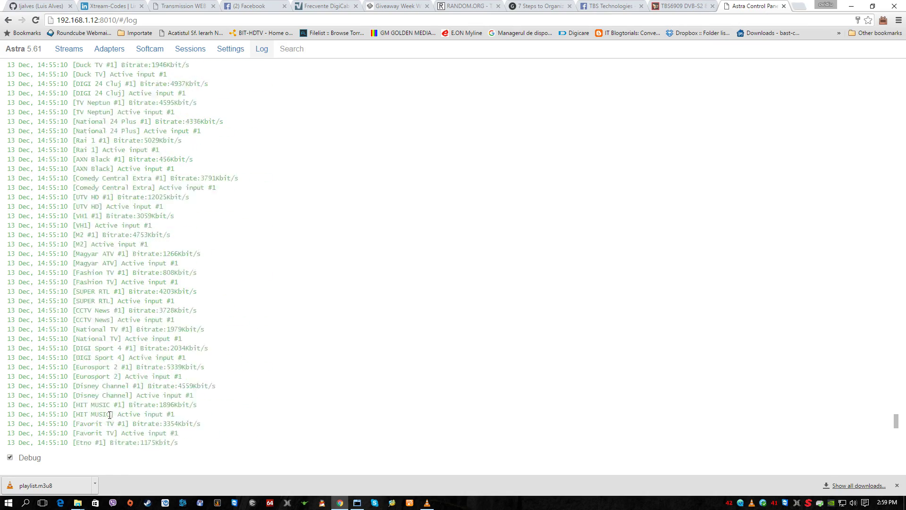
pyautogui.scroll(2, 109, 414)
pyautogui.click(10, 457)
# Read through the log entries, then go back to the Streams grid showing live bitrates
pyautogui.scroll(1, 160, 413)
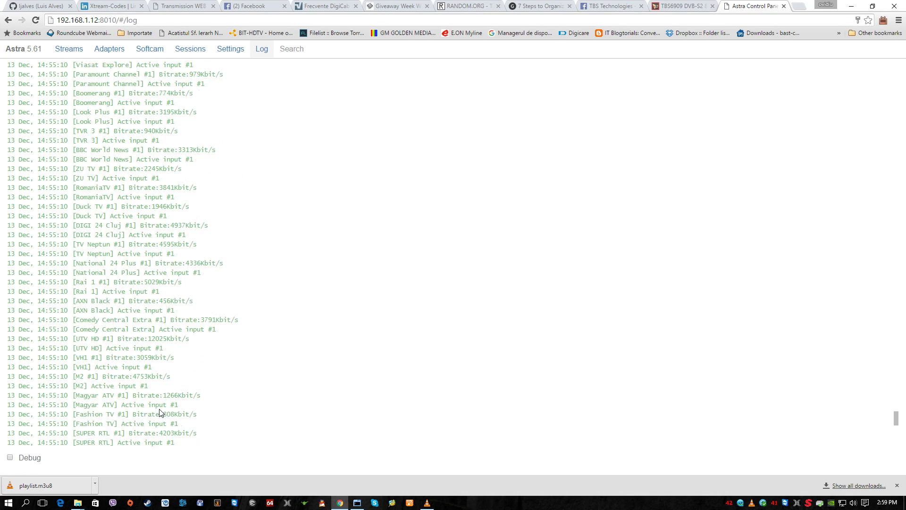
pyautogui.scroll(20, 160, 413)
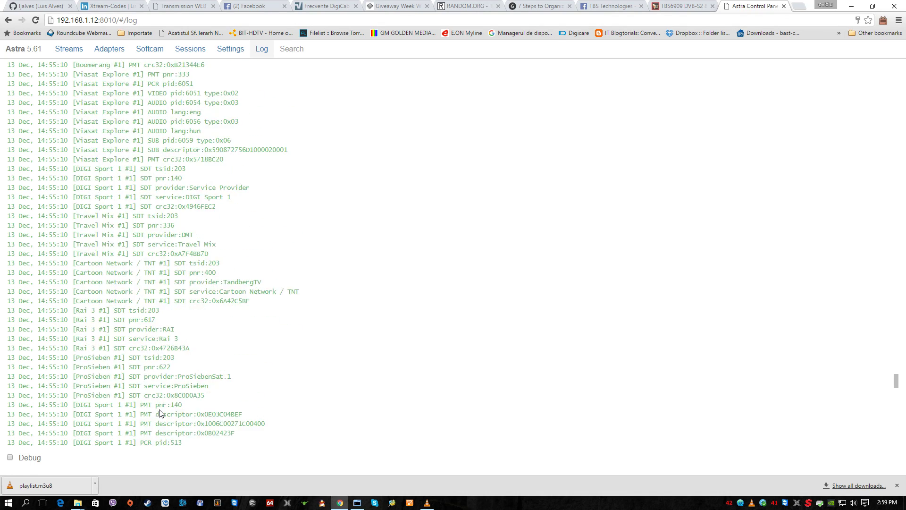
pyautogui.scroll(10, 159, 412)
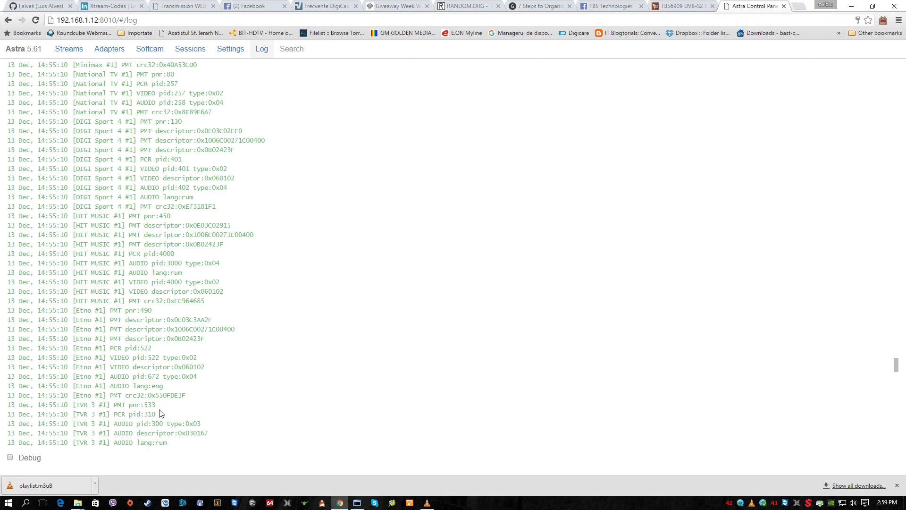
pyautogui.scroll(15, 161, 413)
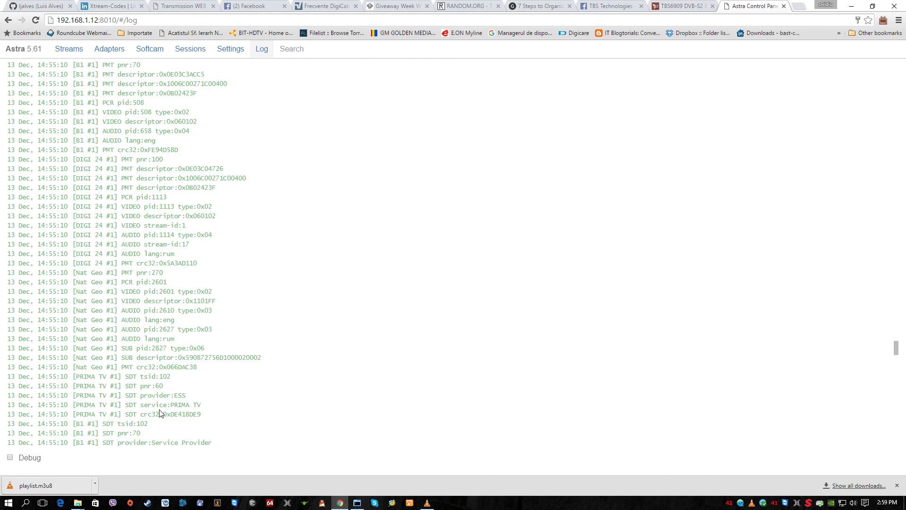
pyautogui.scroll(5, 159, 413)
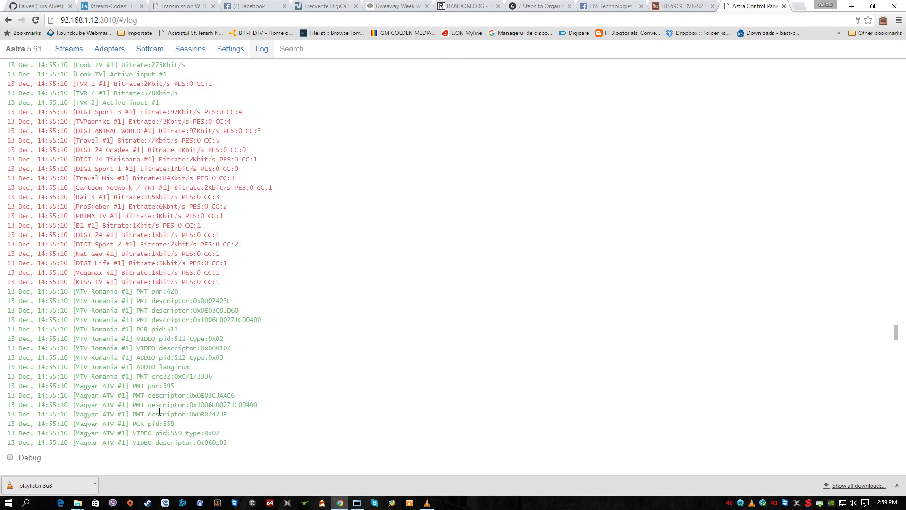
pyautogui.scroll(-10, 158, 417)
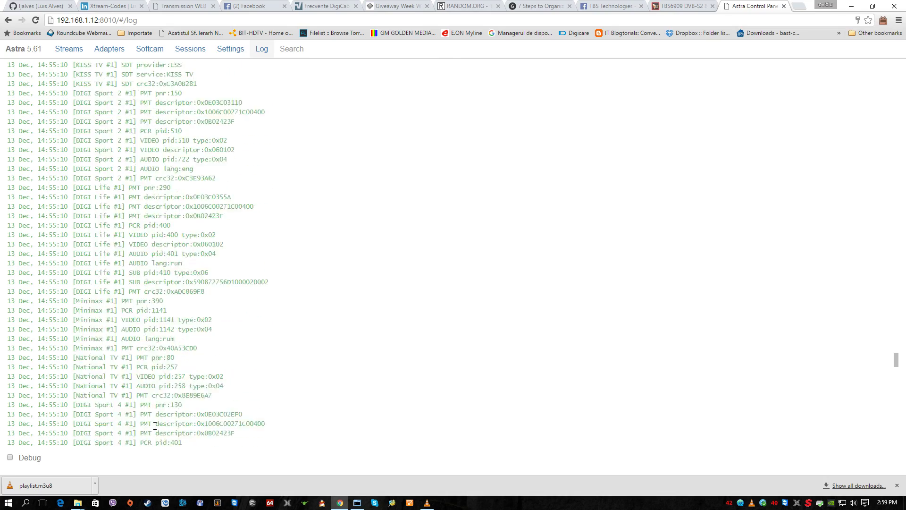
pyautogui.scroll(-10, 152, 432)
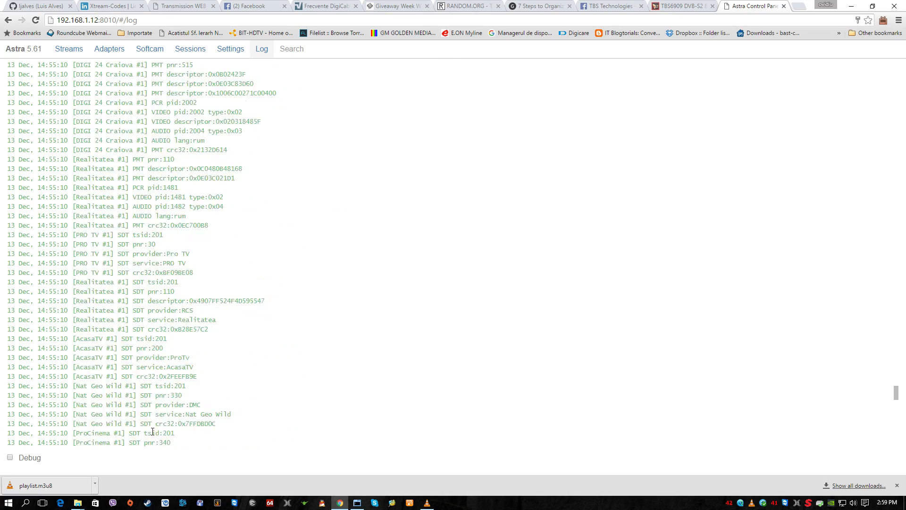
pyautogui.scroll(-10, 152, 433)
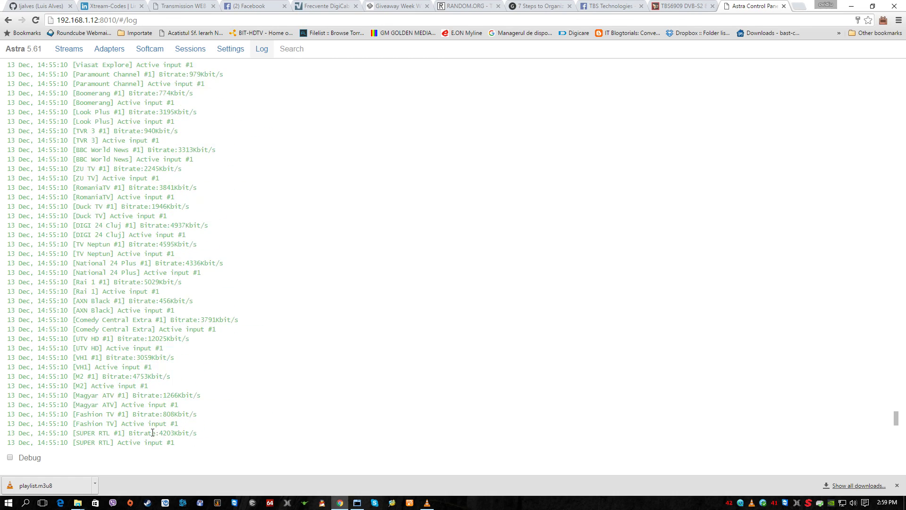
pyautogui.scroll(-5, 153, 432)
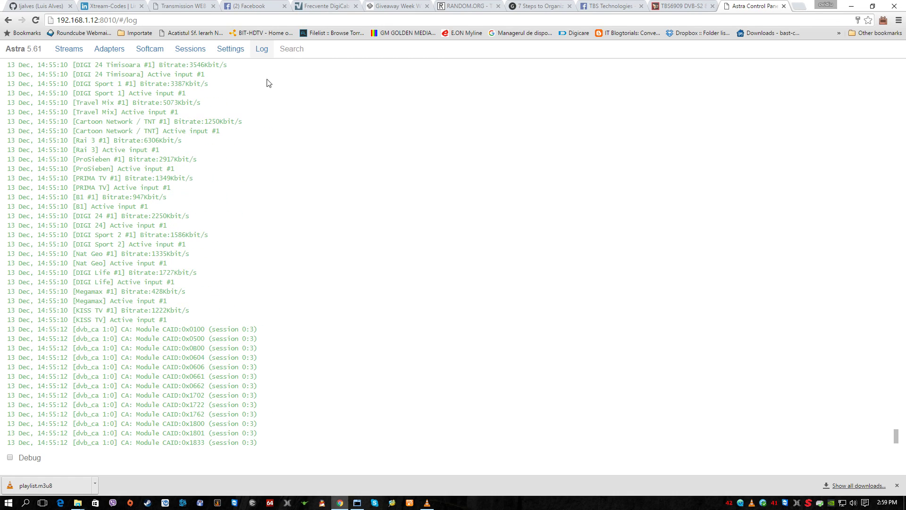
pyautogui.click(59, 55)
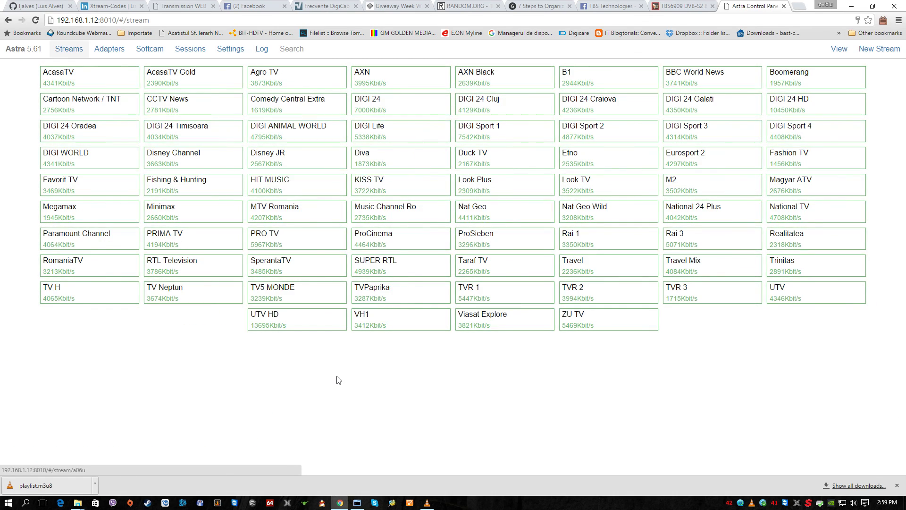